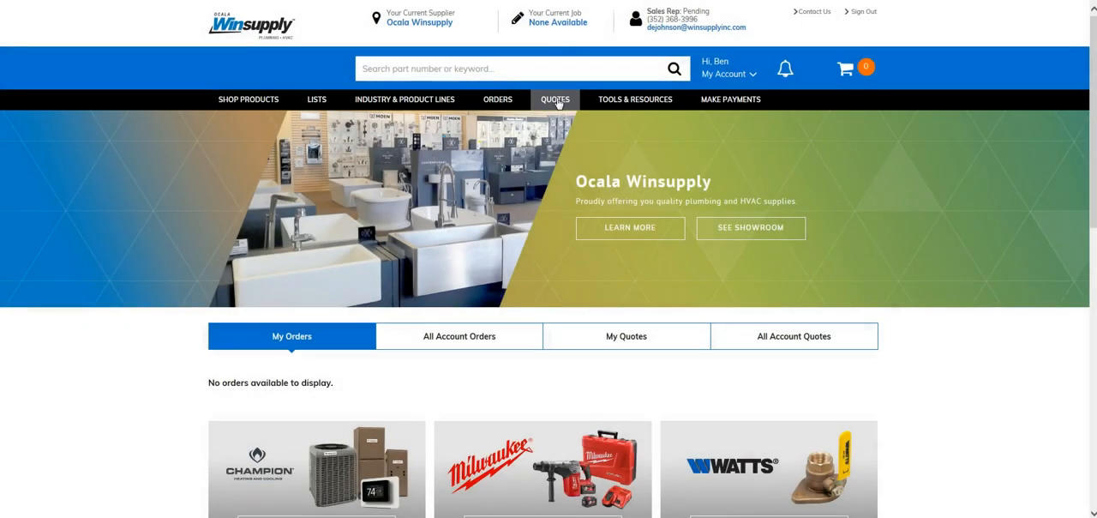
# Step: Create a new quote named "North High School" with a bid due date of 03/26/2019
pyautogui.click(556, 100)
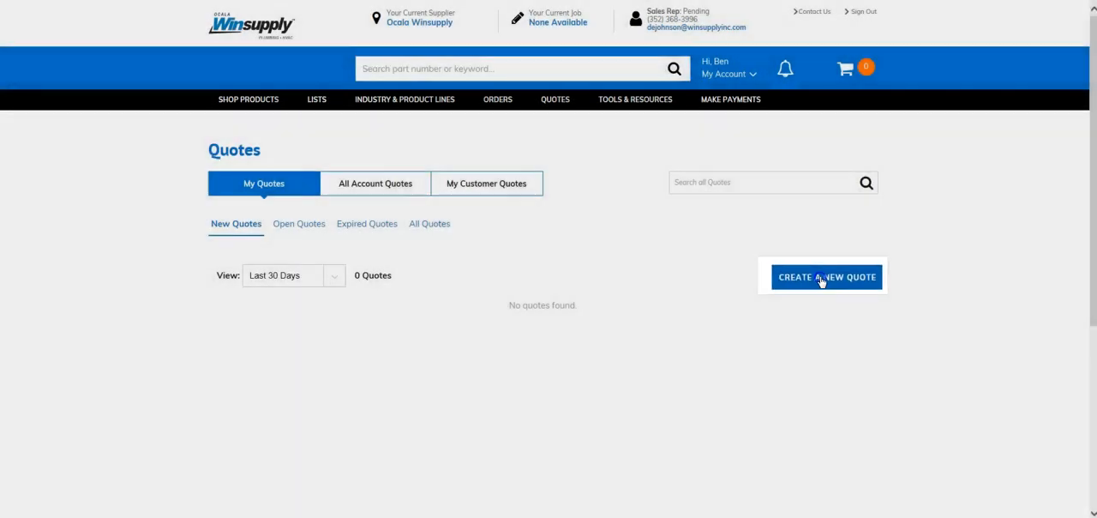
pyautogui.click(822, 276)
pyautogui.click(466, 175)
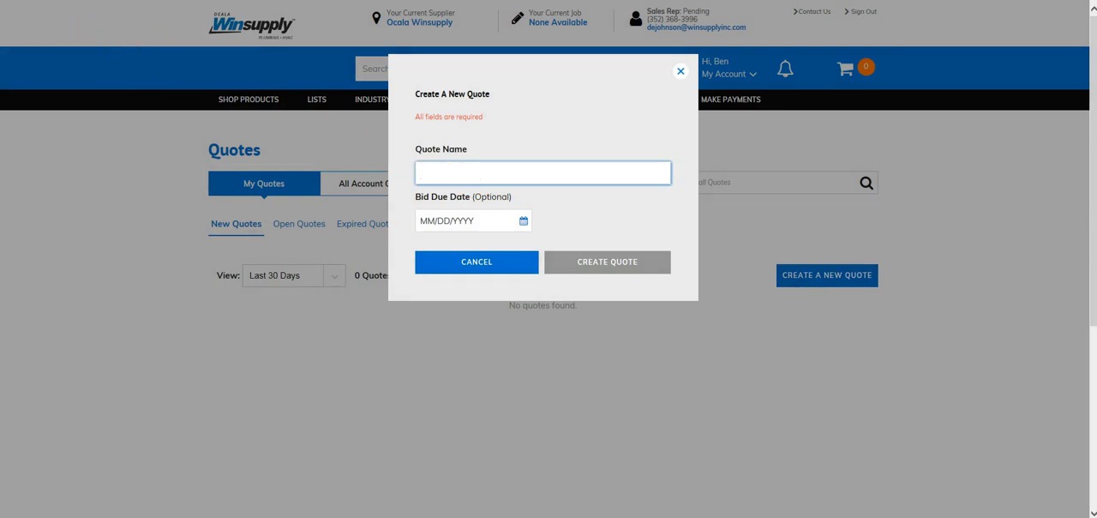
pyautogui.write('North High School')
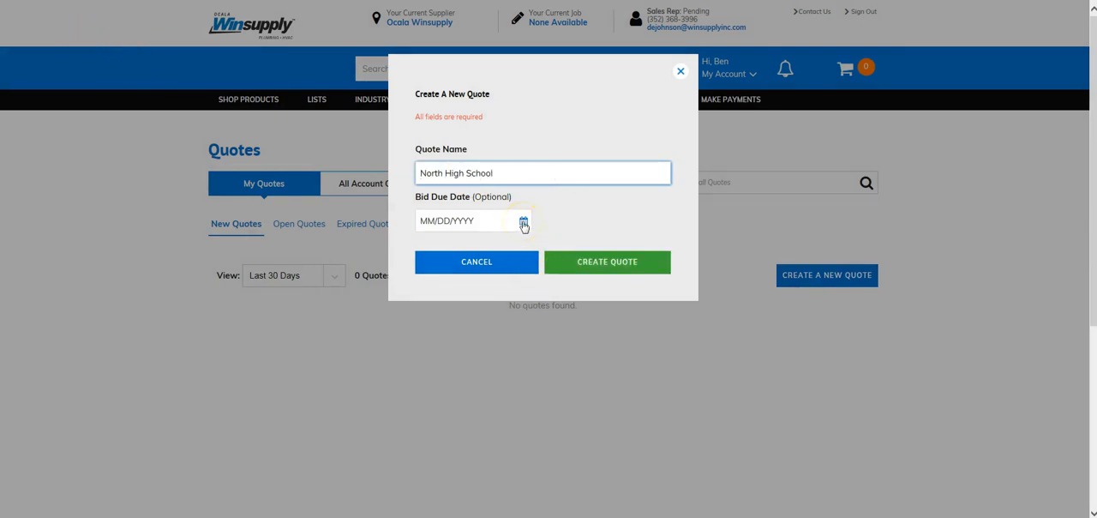
pyautogui.click(523, 223)
pyautogui.click(457, 364)
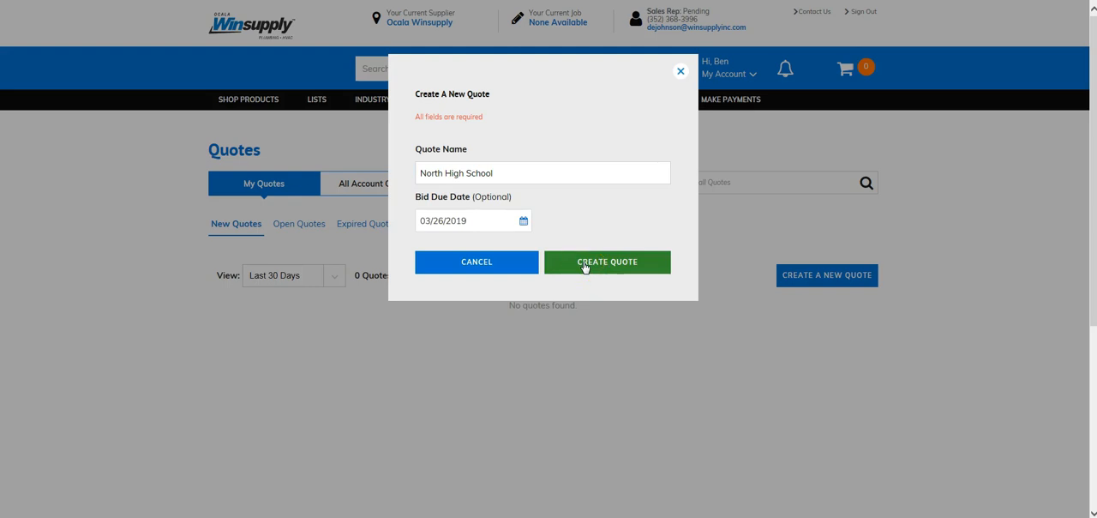
pyautogui.click(583, 265)
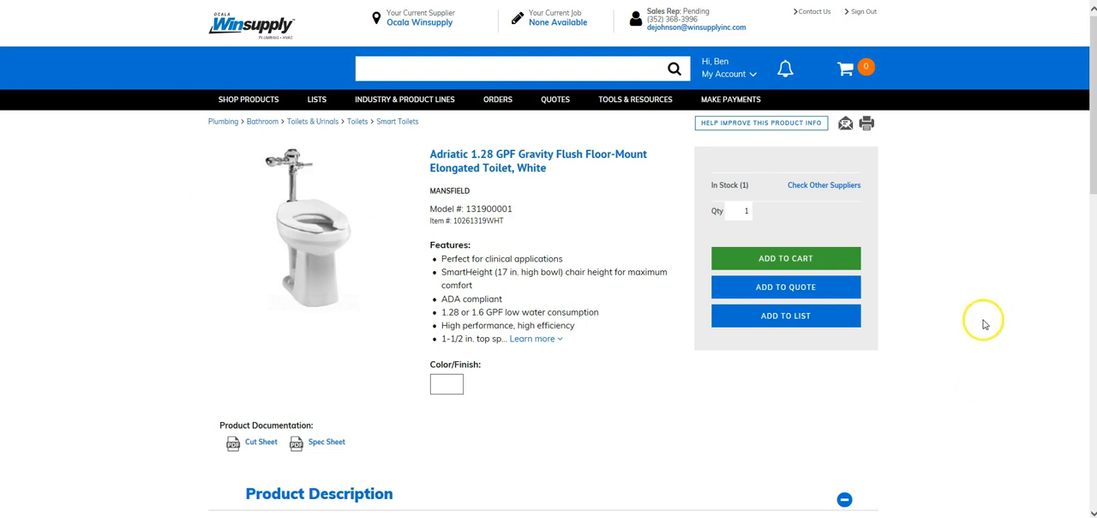
# Step: Add the Adriatic 1.28 GPF elongated toilet to the North High School quote and continue shopping
pyautogui.click(791, 293)
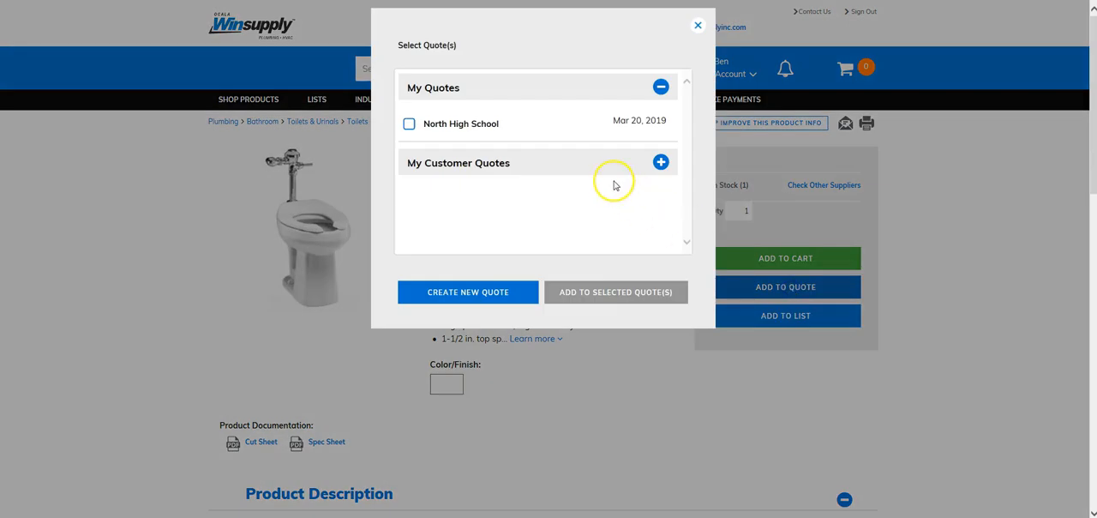
pyautogui.click(410, 125)
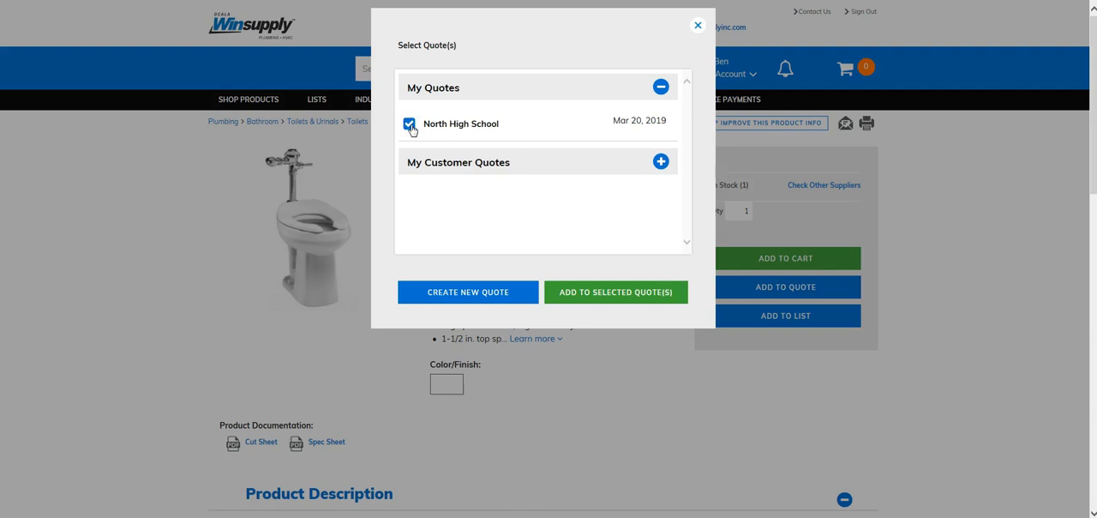
pyautogui.click(606, 300)
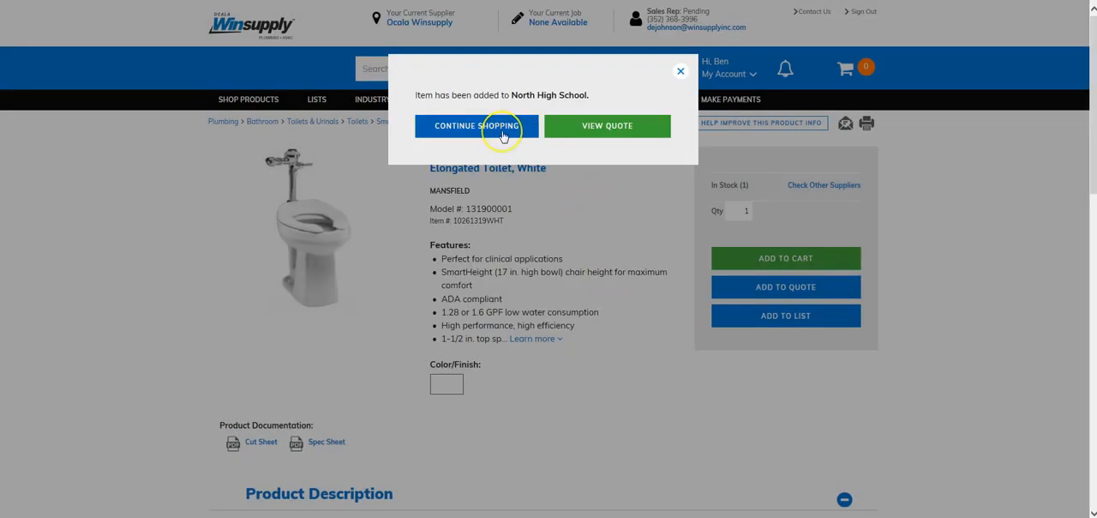
pyautogui.click(503, 129)
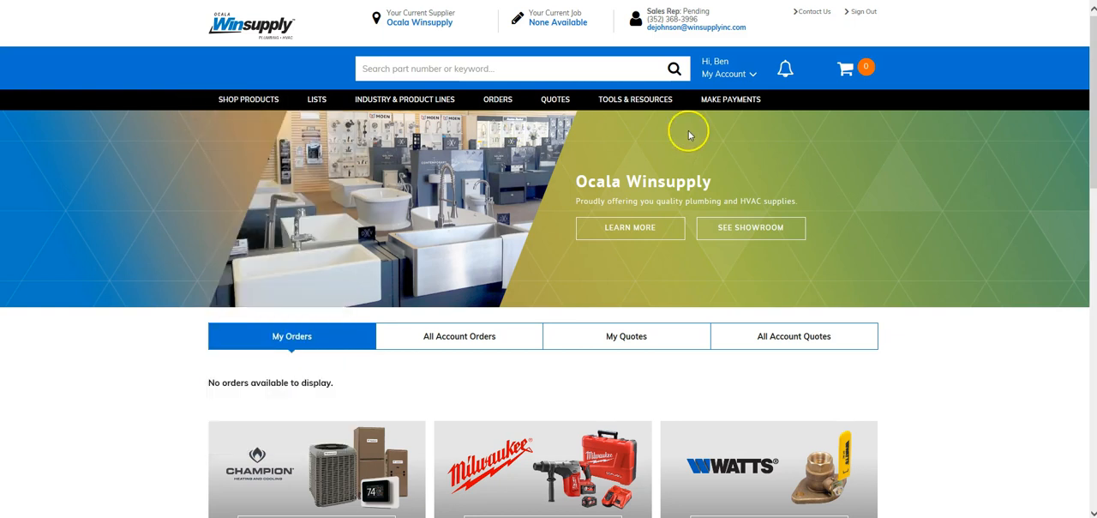
# Step: Open the North High School quote from the quotes list and set the Adriatic toilet's quantity to 100
pyautogui.click(557, 100)
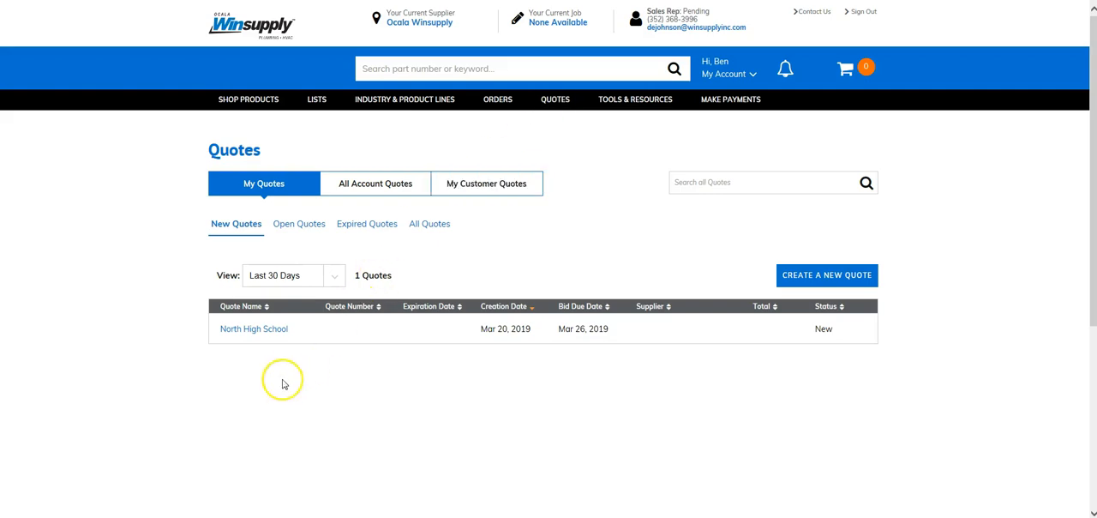
pyautogui.click(253, 332)
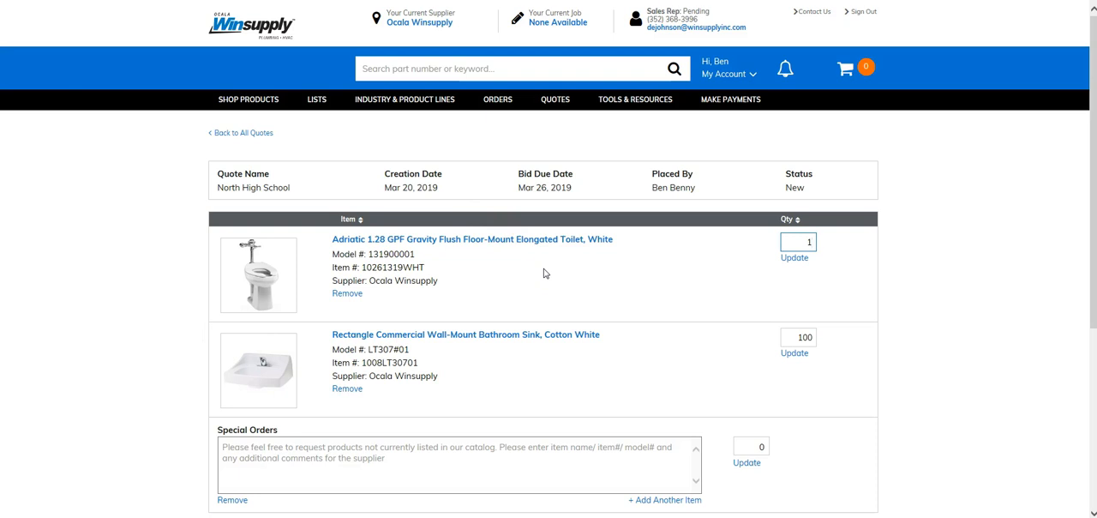
pyautogui.write('00')
# Step: Add a special order for the same commercial towel racks as last year, set its quantity to 6, and update the quote
pyautogui.scroll(-1, 233, 343)
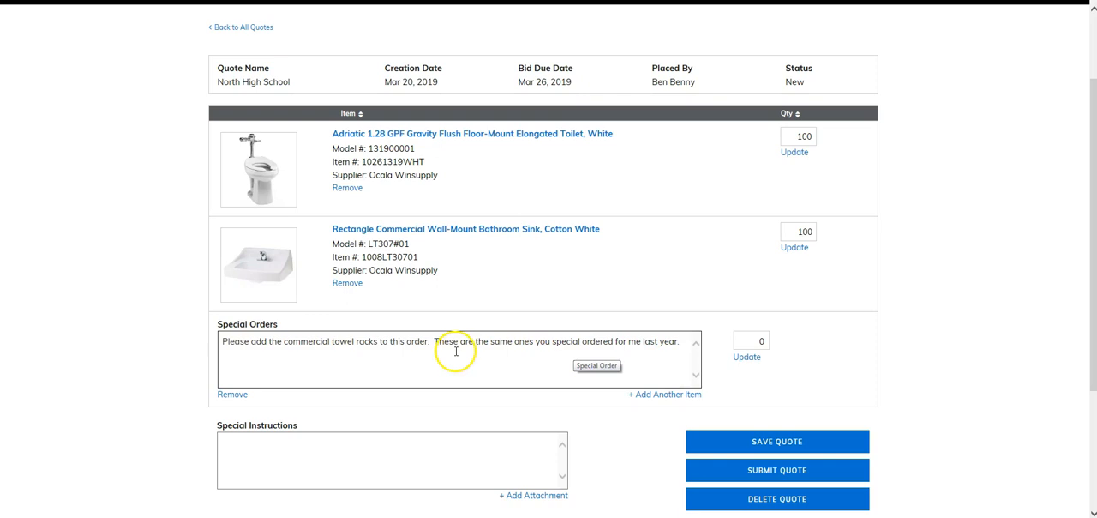
pyautogui.doubleClick(759, 341)
pyautogui.write('6')
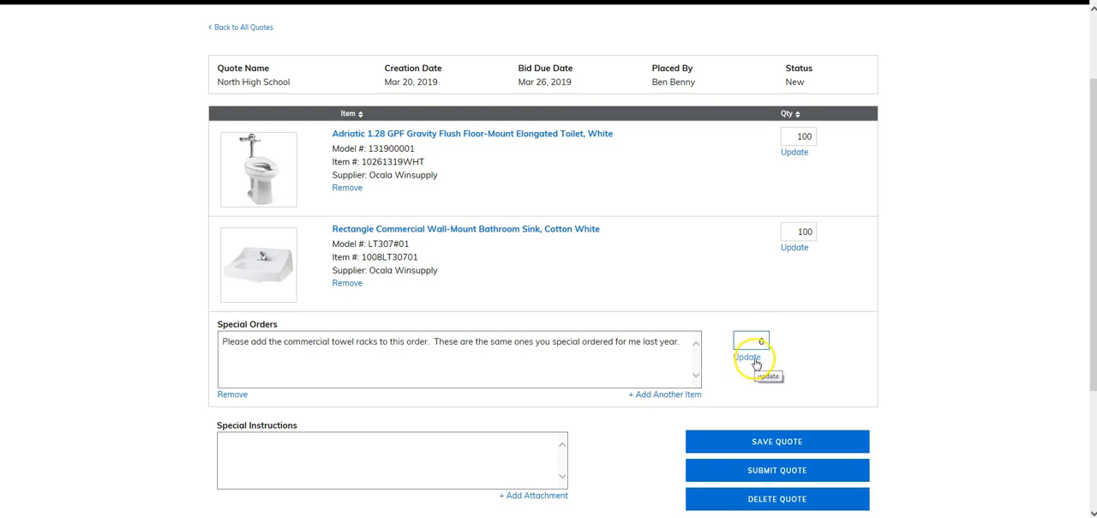
pyautogui.click(749, 358)
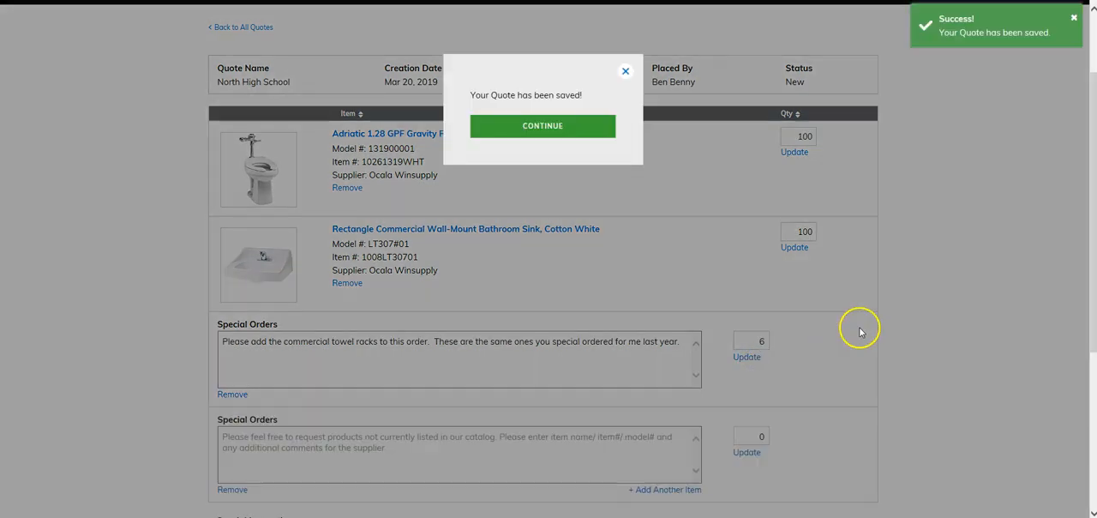
pyautogui.click(570, 134)
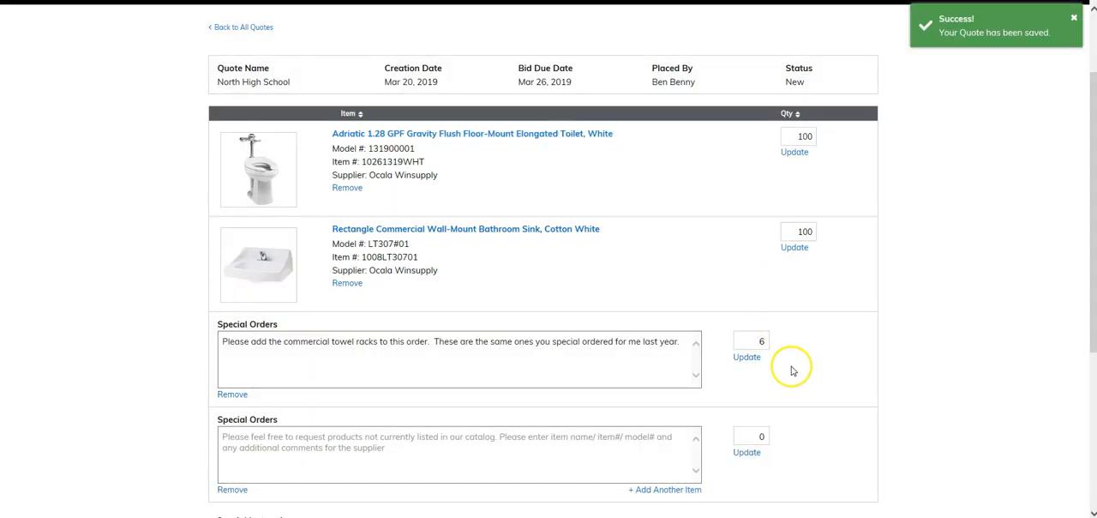
# Step: Enter the special instructions "This is a rush job. I just got the bid yesterday and they want me to start installing them in 2 weeks."
pyautogui.scroll(-2, 796, 361)
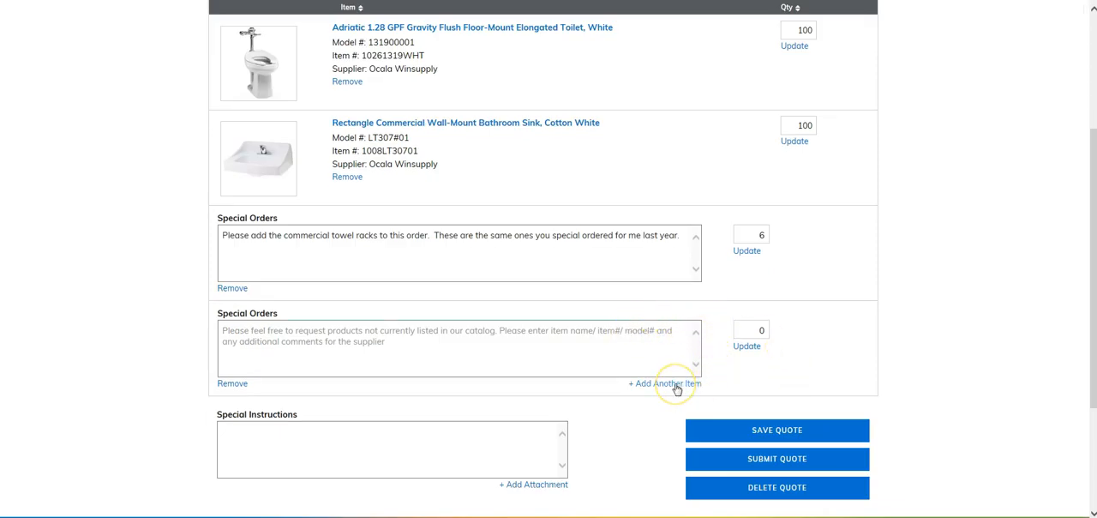
pyautogui.click(555, 242)
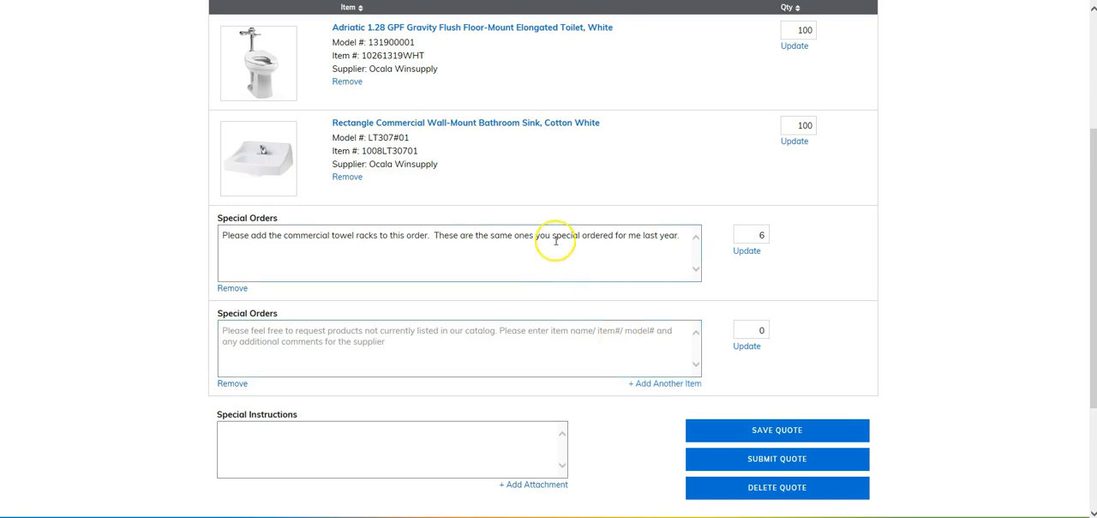
pyautogui.click(497, 325)
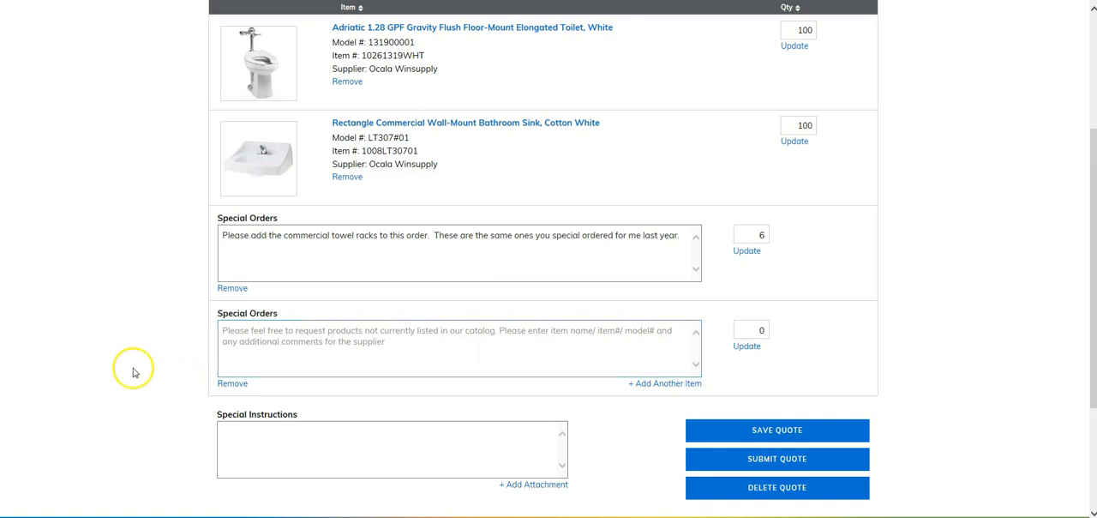
pyautogui.click(304, 444)
pyautogui.write('This is a rush job.  I just got the bid yesterday and they want me to start installing them in 2 weeks.')
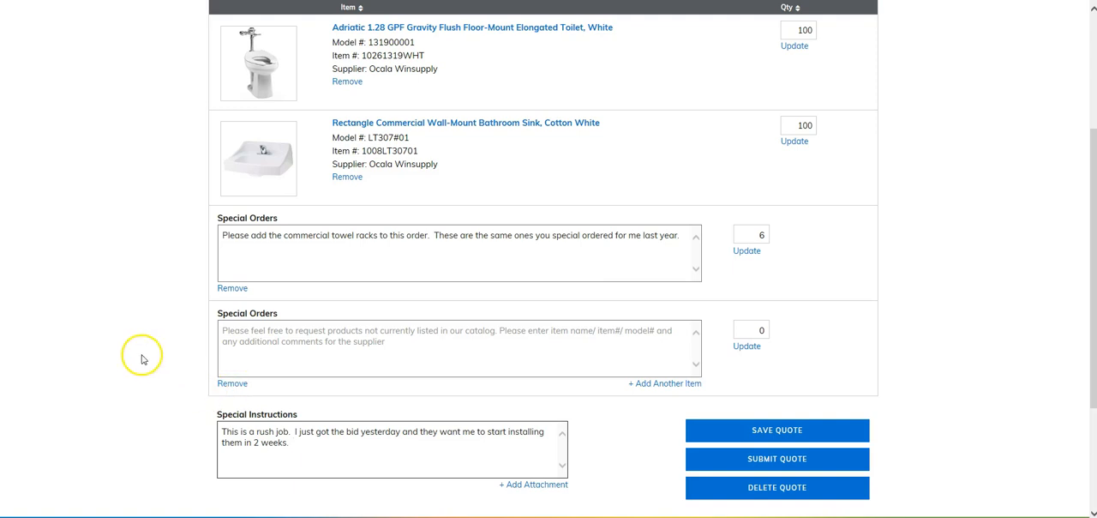
pyautogui.scroll(-1, 132, 340)
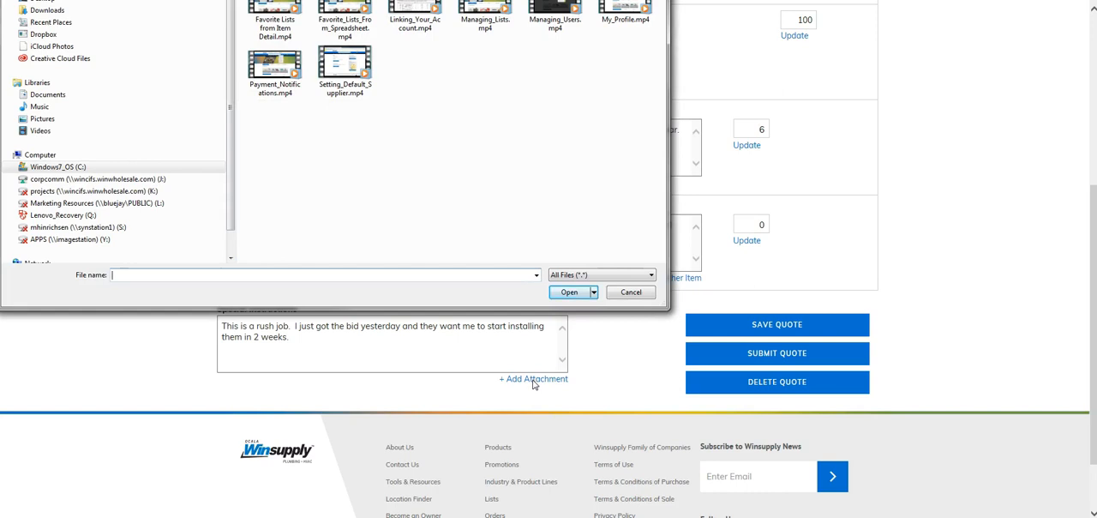
pyautogui.click(652, 0)
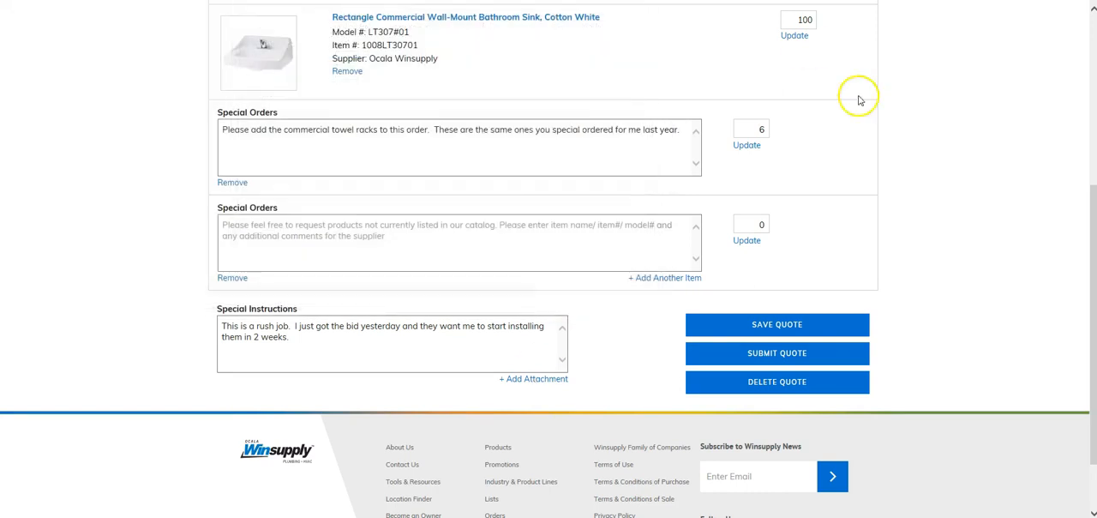
pyautogui.click(1004, 247)
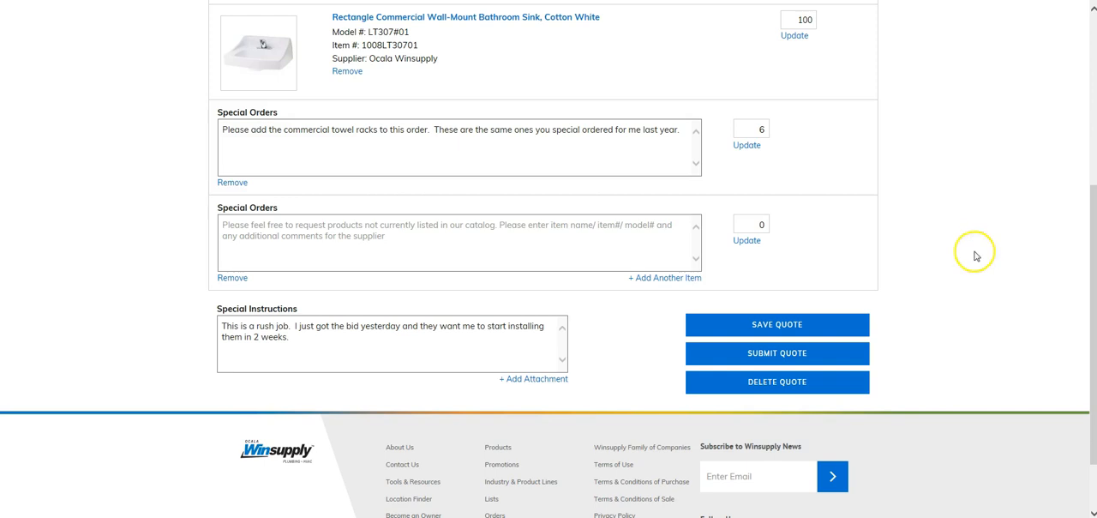
# Step: Review the North High School quote's items and special requests, and save the quote
pyautogui.scroll(3, 912, 266)
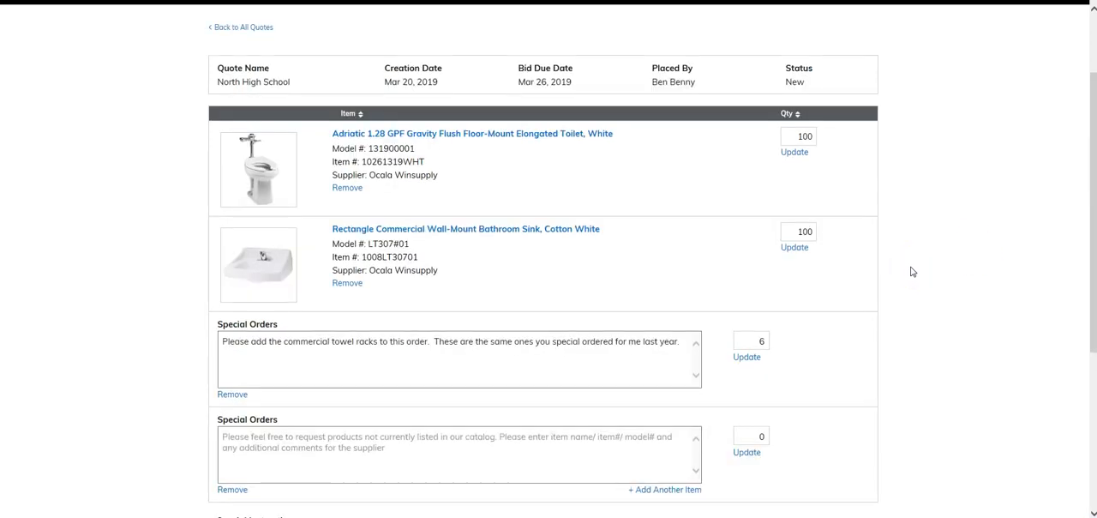
pyautogui.scroll(-4, 913, 272)
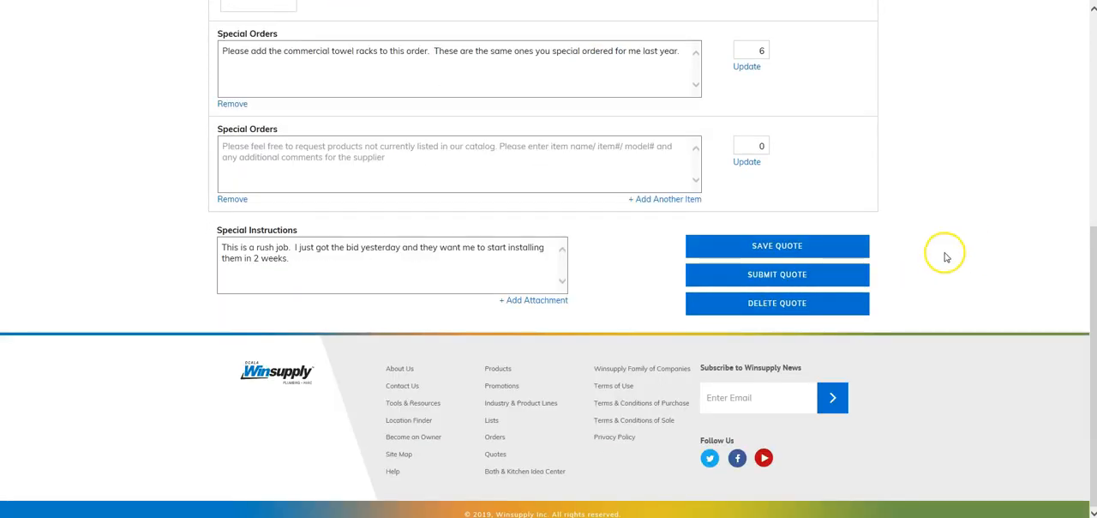
pyautogui.click(788, 249)
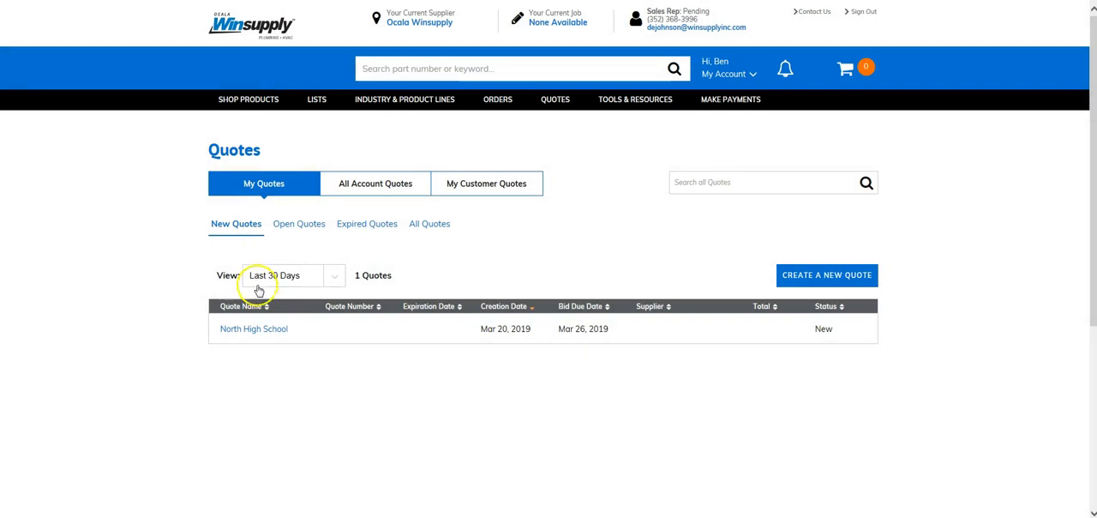
# Step: Reopen the saved North High School quote from the new quotes list and submit it to the supplier
pyautogui.click(265, 331)
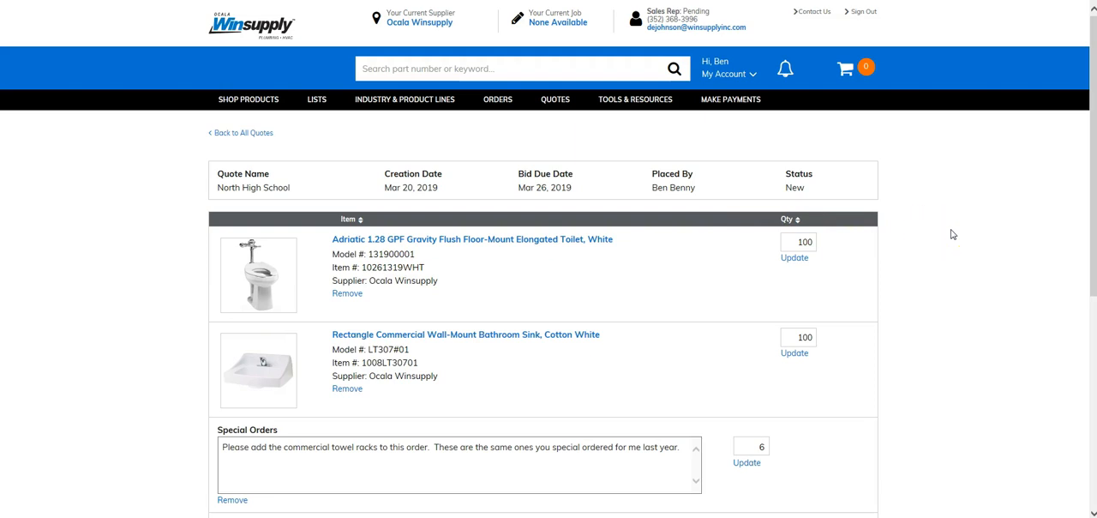
pyautogui.scroll(-3, 952, 234)
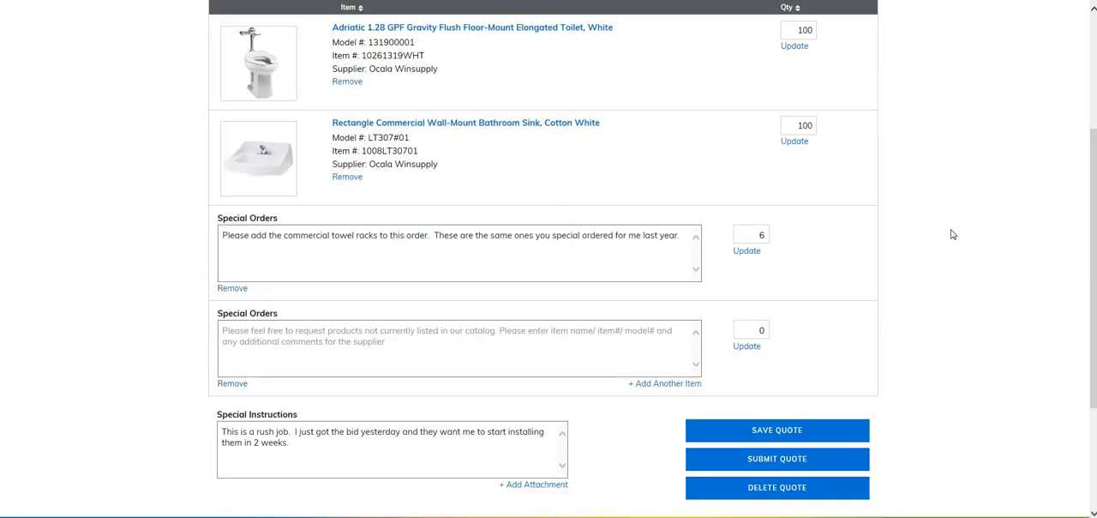
pyautogui.scroll(-2, 951, 234)
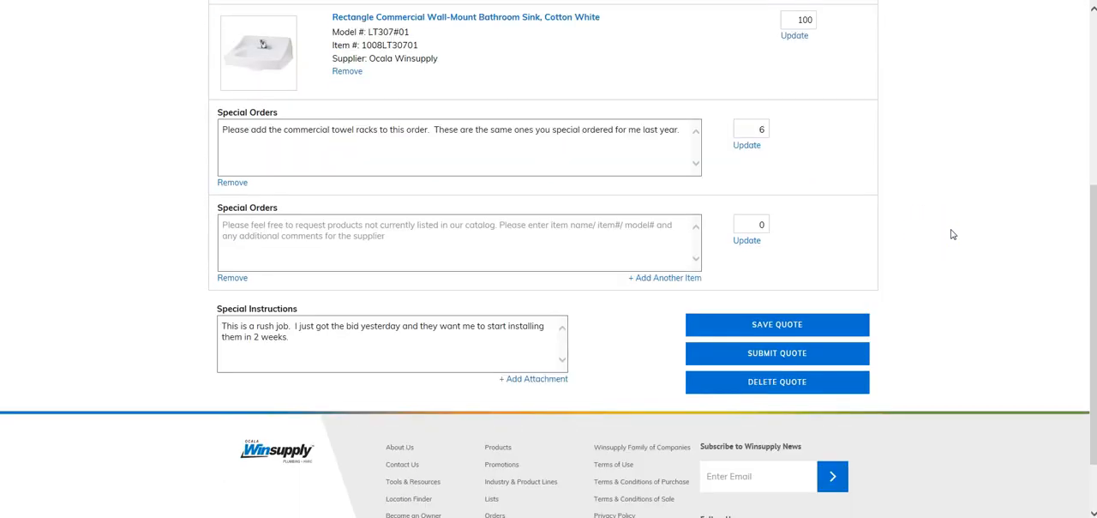
pyautogui.click(777, 355)
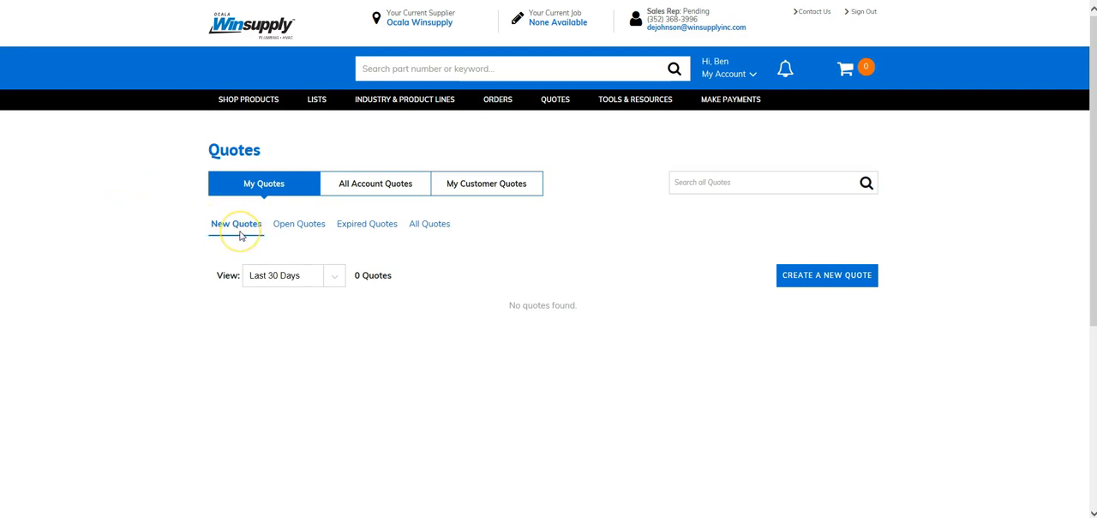
# Step: Check the lists of open quotes, expired quotes and all quotes under the user's own quotes
pyautogui.click(302, 228)
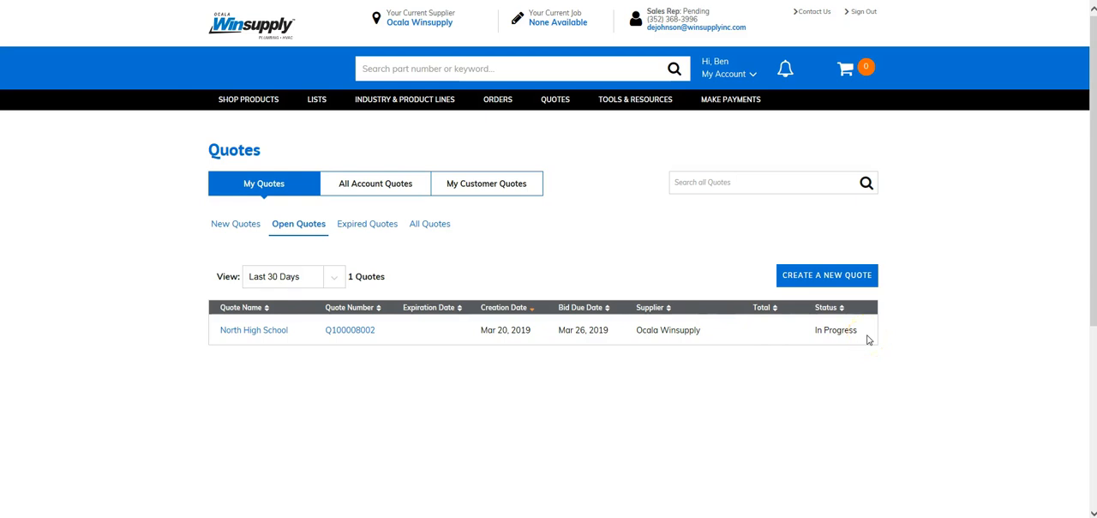
pyautogui.click(367, 223)
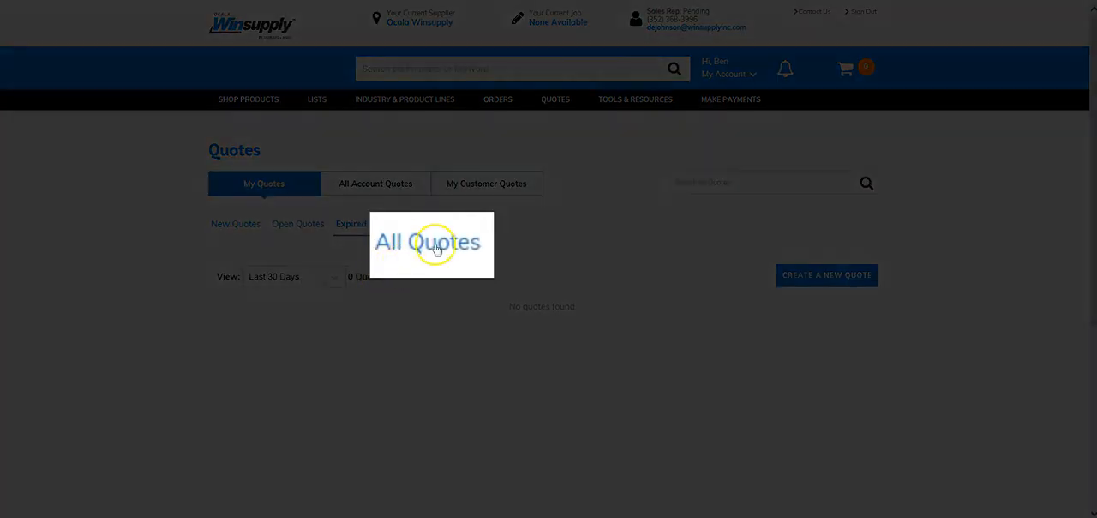
pyautogui.click(432, 228)
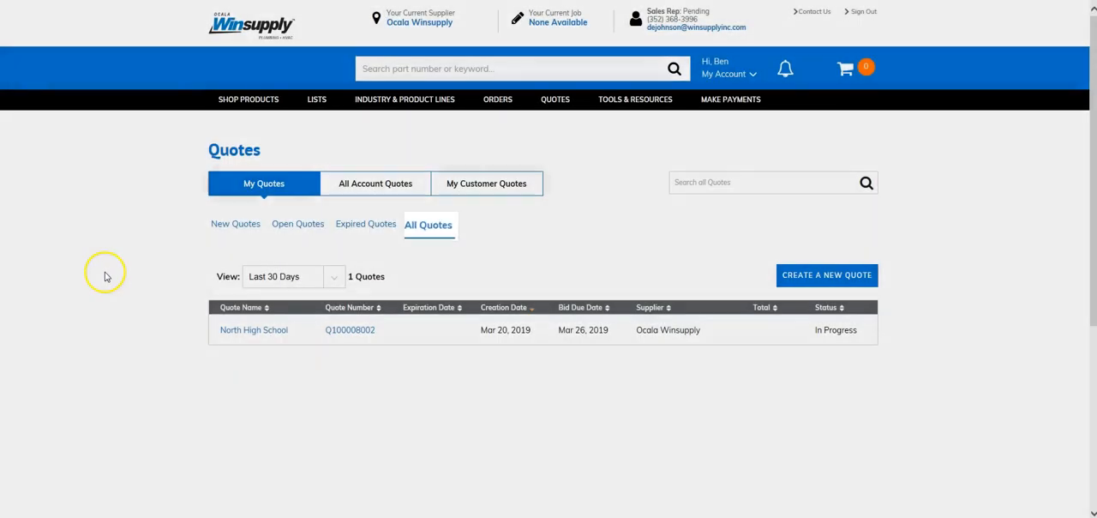